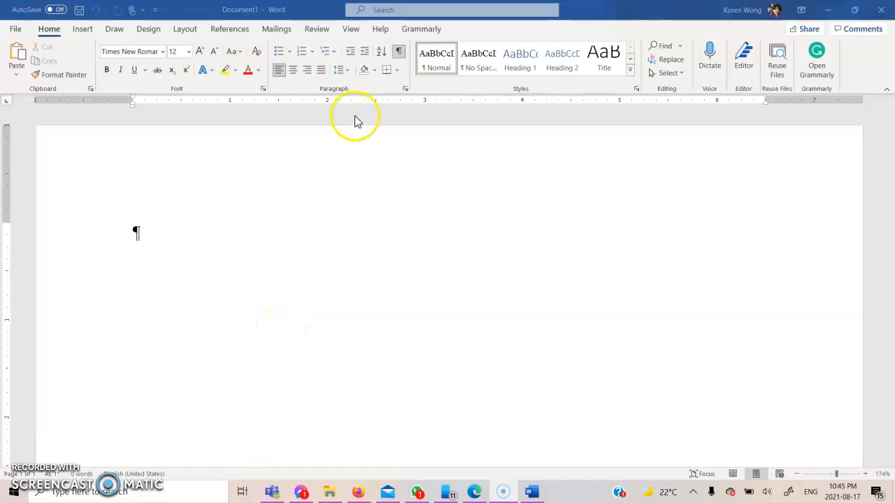
# - Start an envelope mail merge and open its envelope options
pyautogui.click(288, 28)
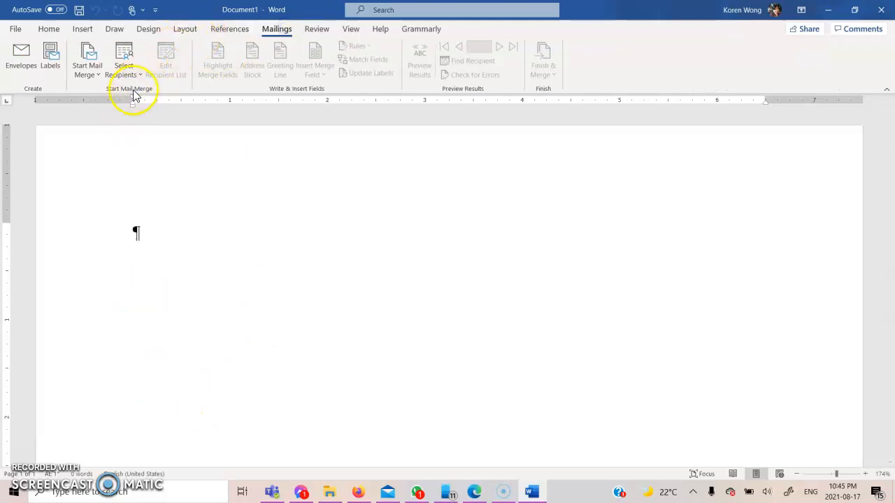
pyautogui.click(99, 77)
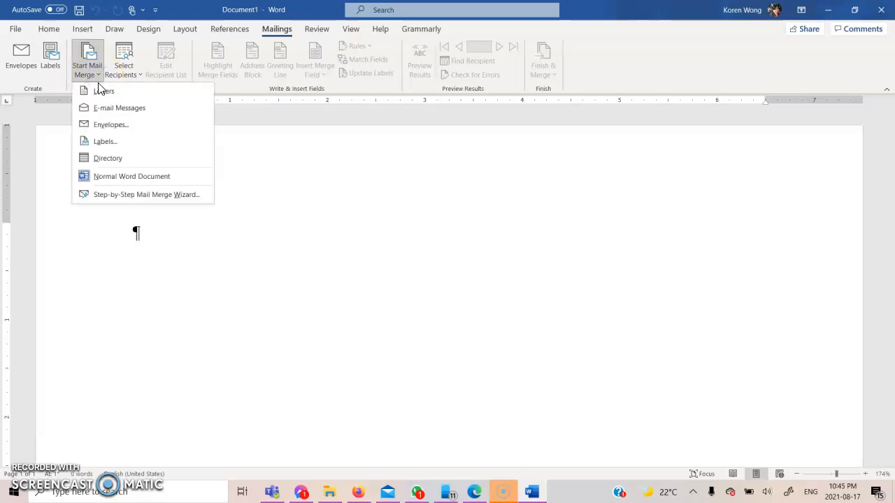
pyautogui.click(115, 124)
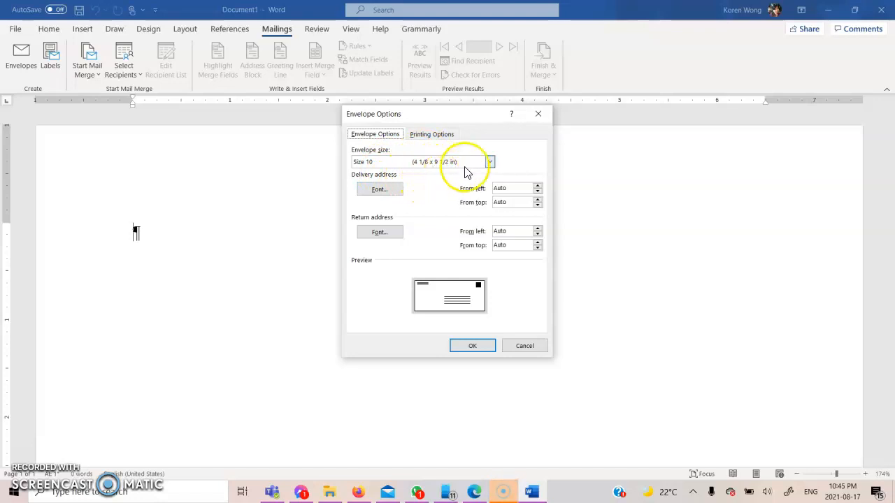
# - Review the envelope printing options, trying clockwise rotation and turning it off again
pyautogui.click(444, 135)
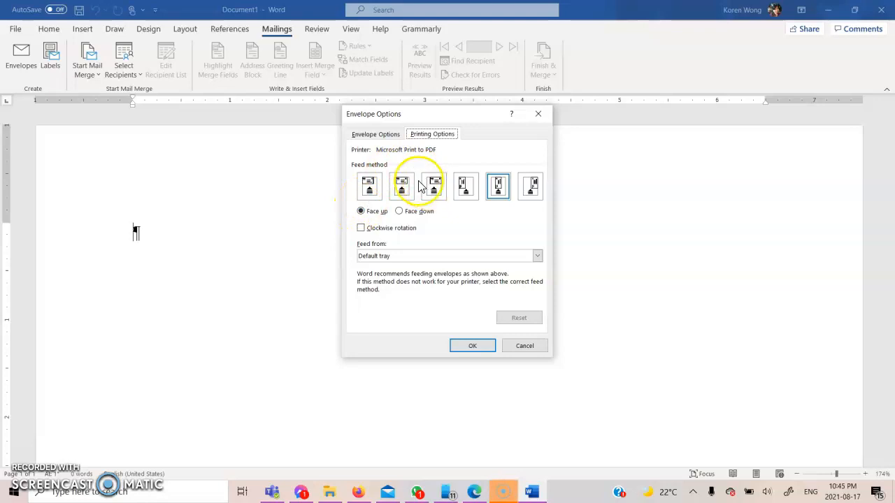
pyautogui.click(362, 229)
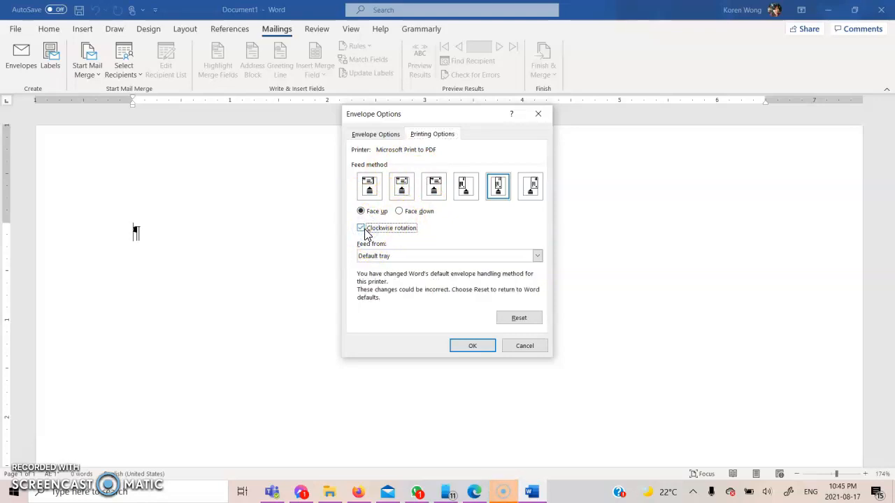
pyautogui.click(362, 229)
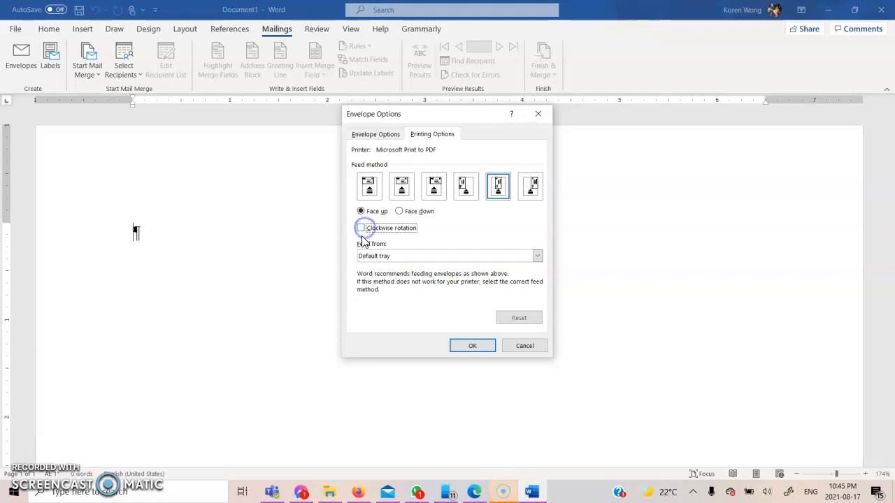
pyautogui.click(377, 136)
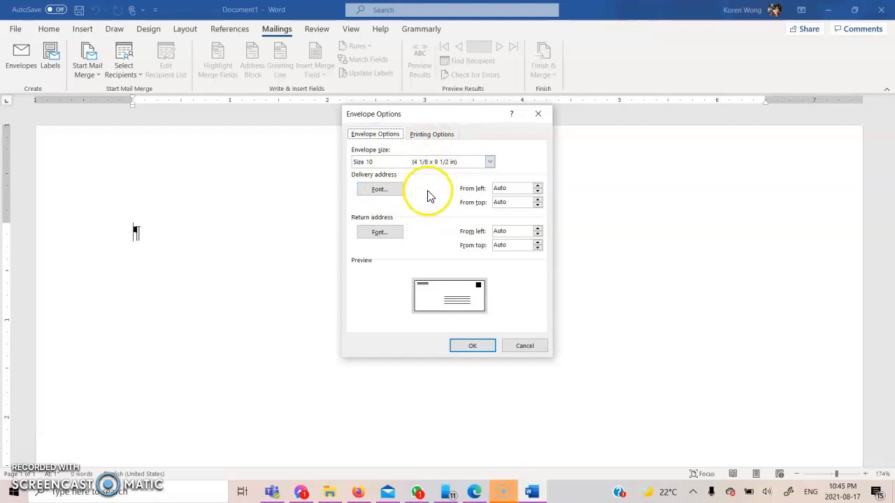
# - Try the US Letter (8 1/2 x 11 in) envelope size
pyautogui.click(490, 162)
pyautogui.moveTo(493, 180); pyautogui.dragTo(489, 239)
pyautogui.click(463, 252)
pyautogui.click(453, 281)
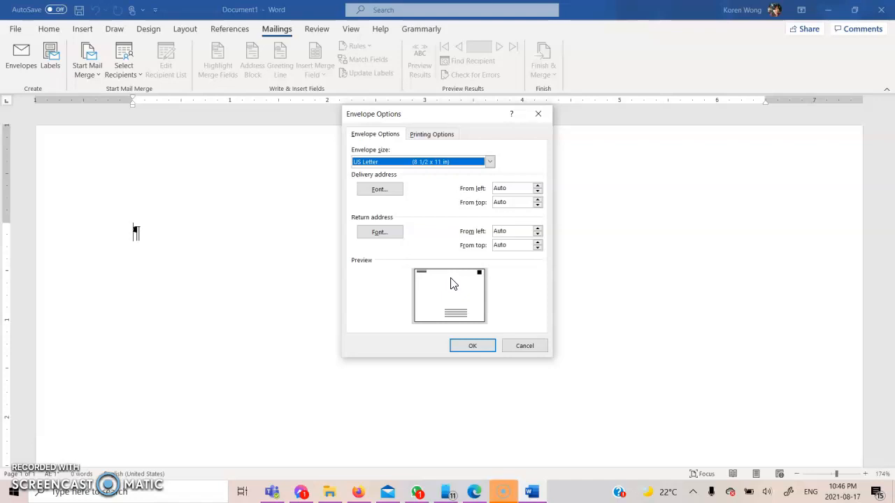
# - Set the envelope size to Size 10 (4 1/8 x 9 1/2 in) and create the envelope layout
pyautogui.click(489, 162)
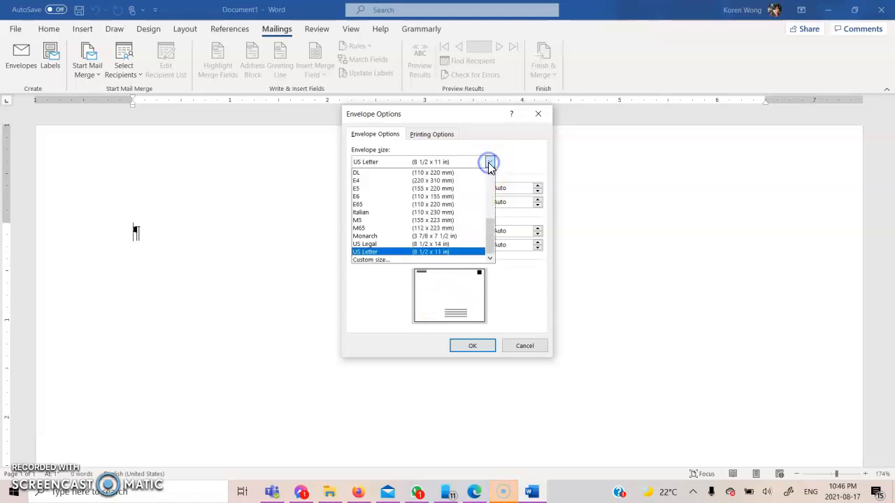
pyautogui.moveTo(491, 231); pyautogui.dragTo(483, 178)
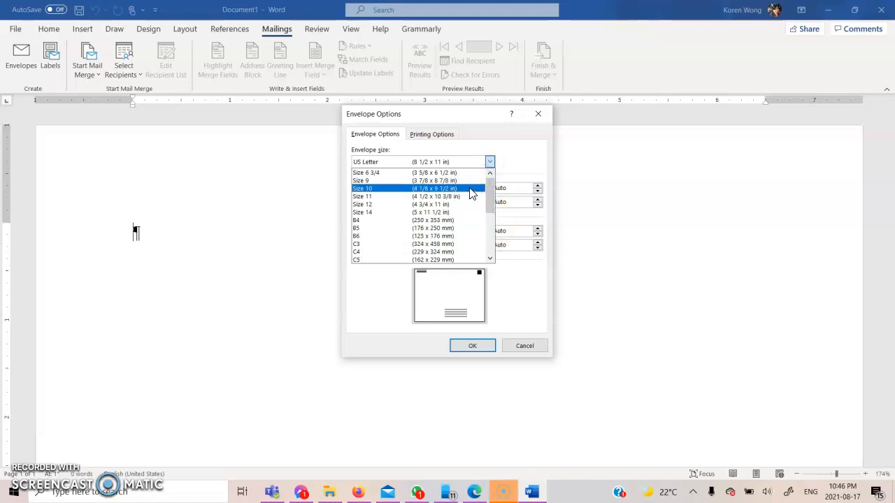
pyautogui.click(470, 189)
pyautogui.click(468, 345)
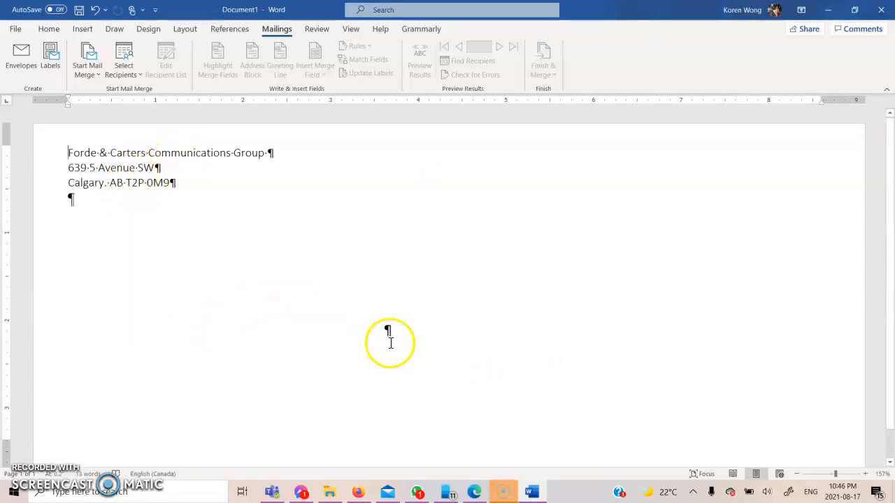
# - From the delivery address area, browse for an existing recipient list in Documents > Office Admin second Semester > Introduction to word > Mail Merge > Uknown Mail merge
pyautogui.click(389, 335)
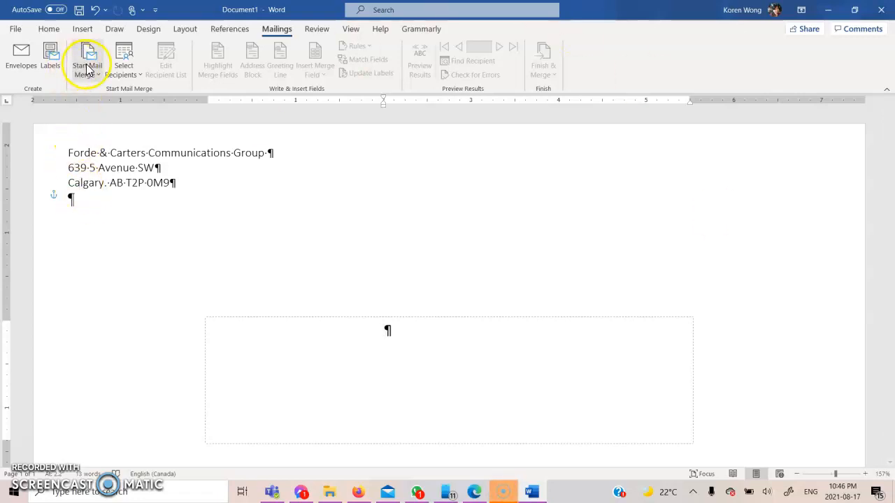
pyautogui.click(116, 73)
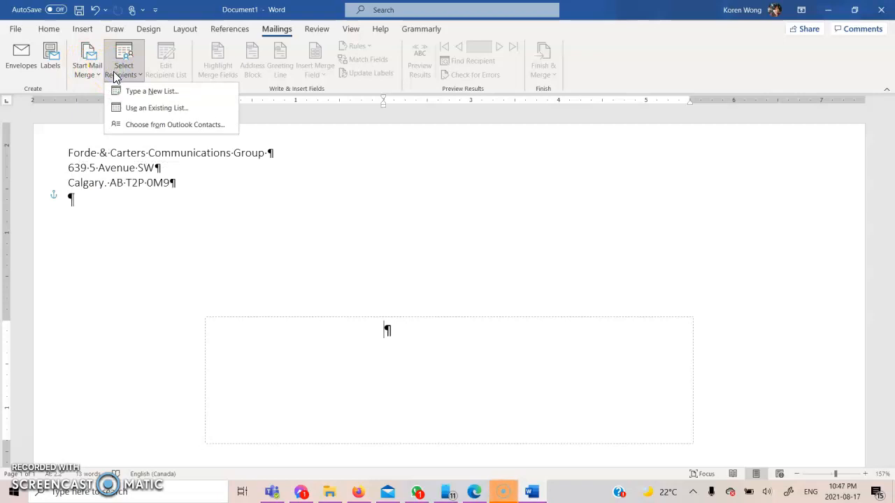
pyautogui.click(135, 110)
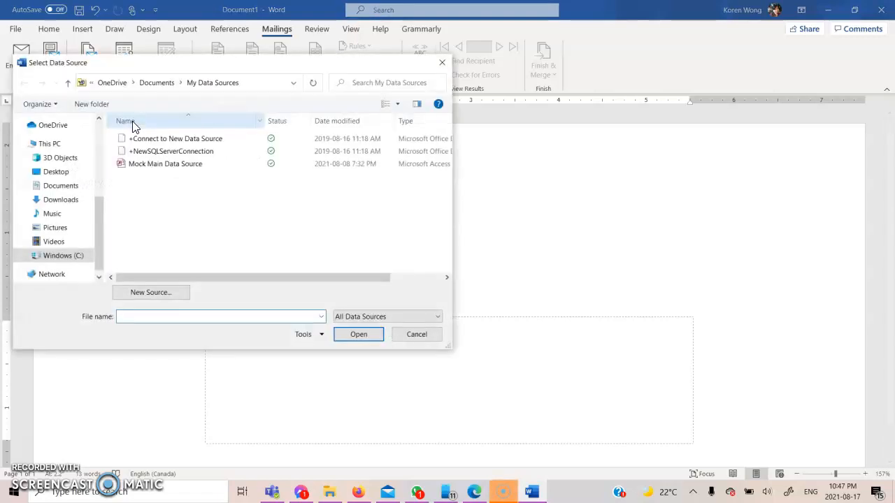
pyautogui.moveTo(102, 198); pyautogui.dragTo(86, 120)
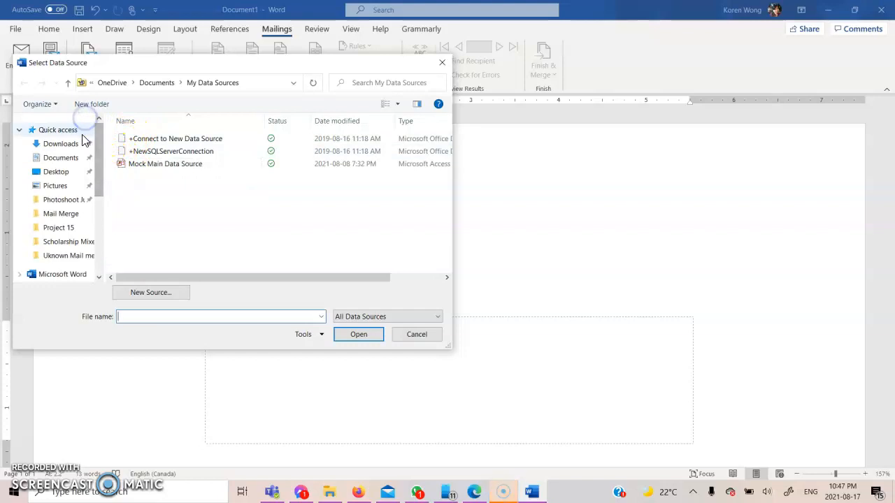
pyautogui.click(63, 157)
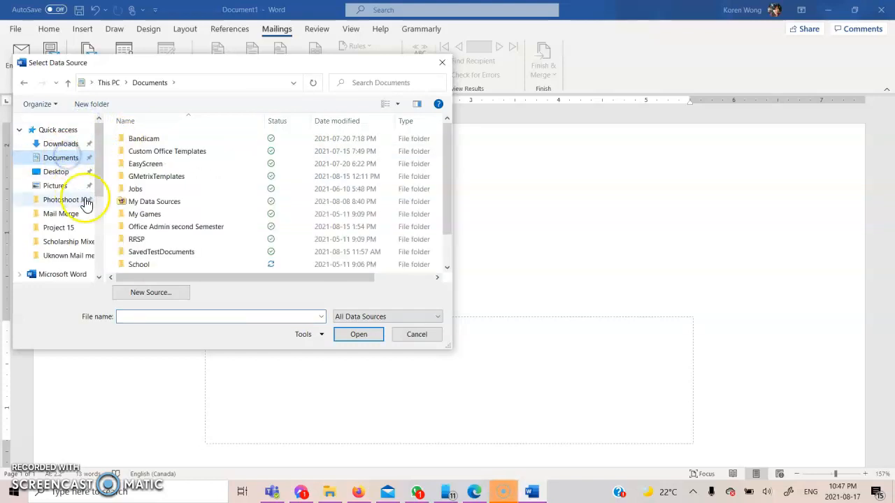
pyautogui.doubleClick(140, 227)
pyautogui.doubleClick(193, 176)
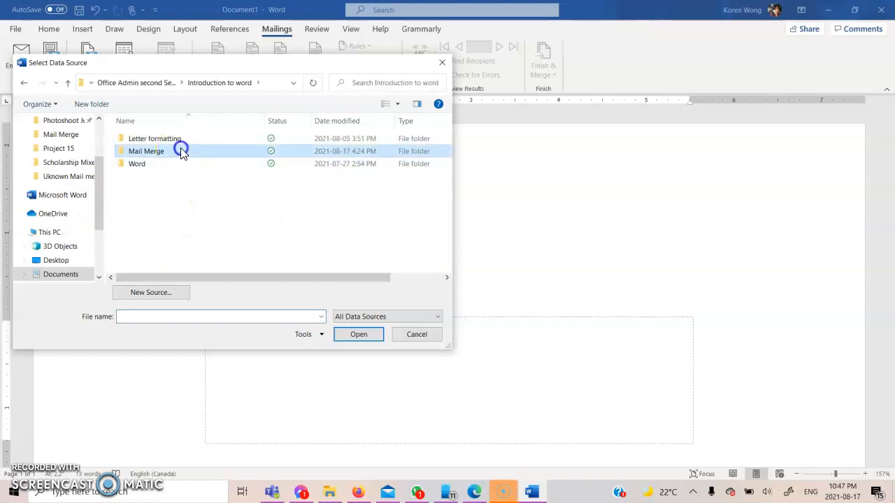
pyautogui.doubleClick(178, 150)
pyautogui.doubleClick(186, 190)
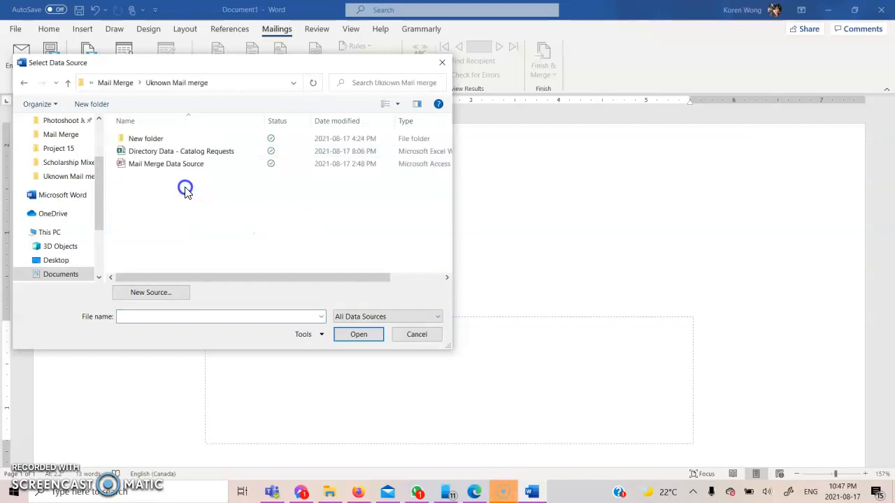
# - Connect the Directory Data - Catalog Requests workbook, using its 'Catalog Requests$' table with the first row as column headers
pyautogui.doubleClick(210, 151)
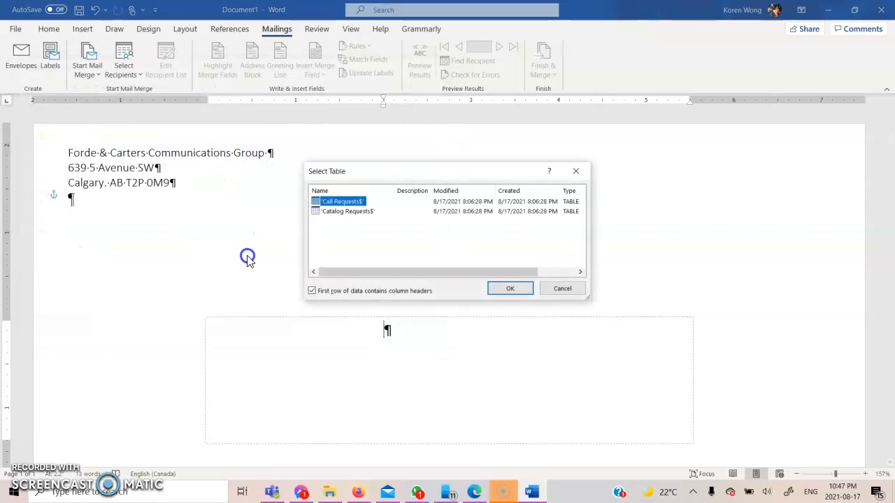
pyautogui.click(350, 211)
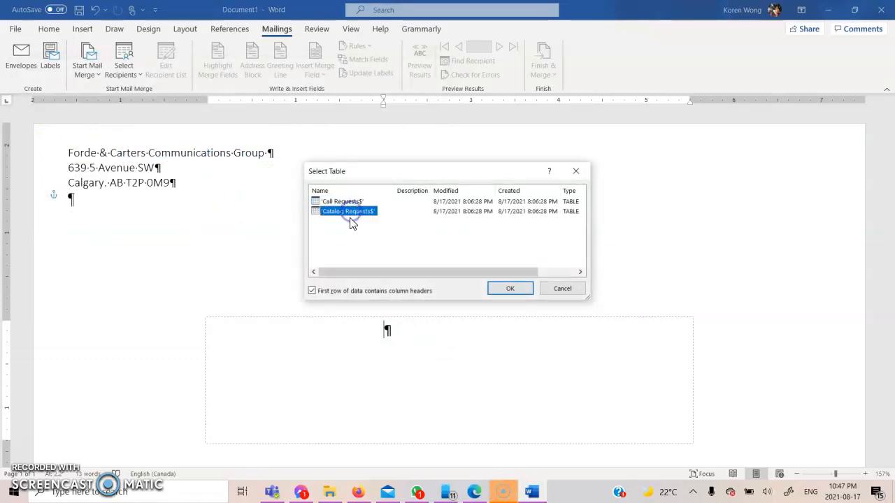
pyautogui.click(505, 288)
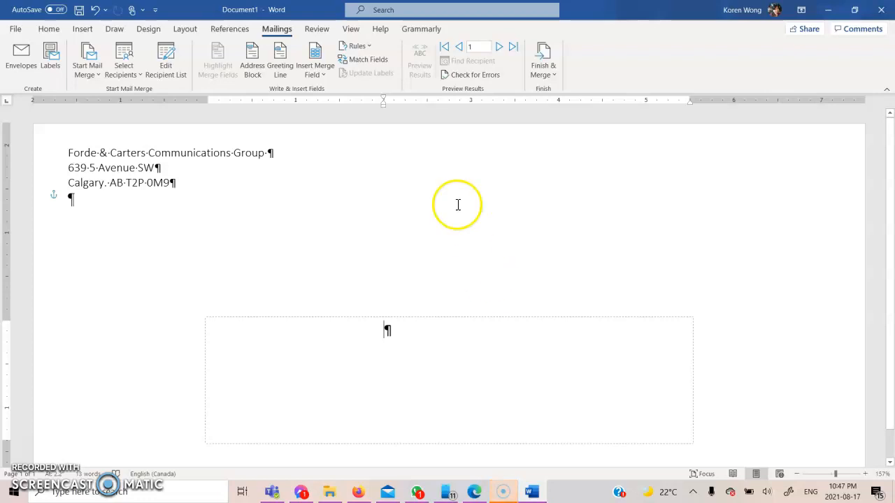
# - Insert the First_Name and Last_Name merge fields, separated by spaces, on the first line of the delivery address
pyautogui.click(322, 75)
pyautogui.click(342, 112)
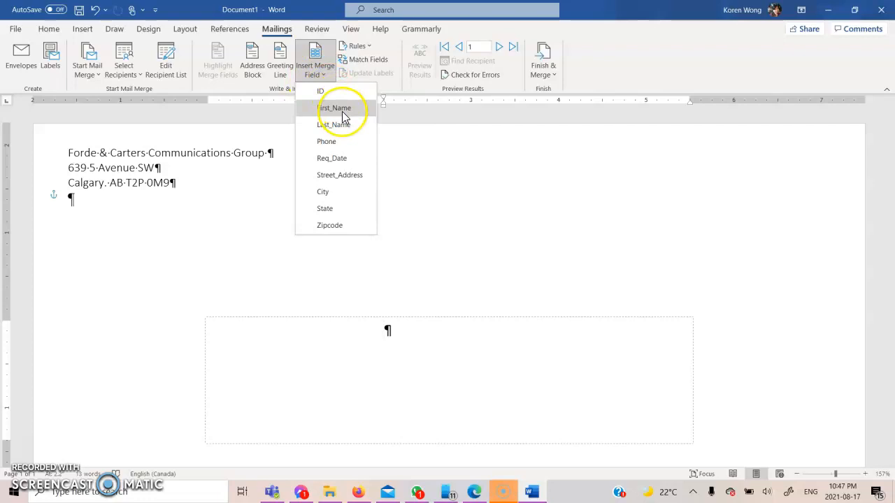
pyautogui.click(342, 111)
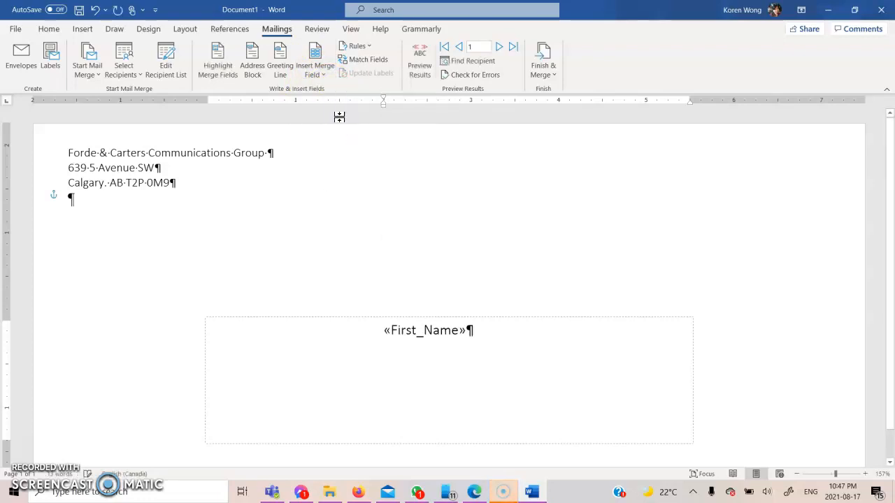
pyautogui.click(325, 74)
pyautogui.click(340, 125)
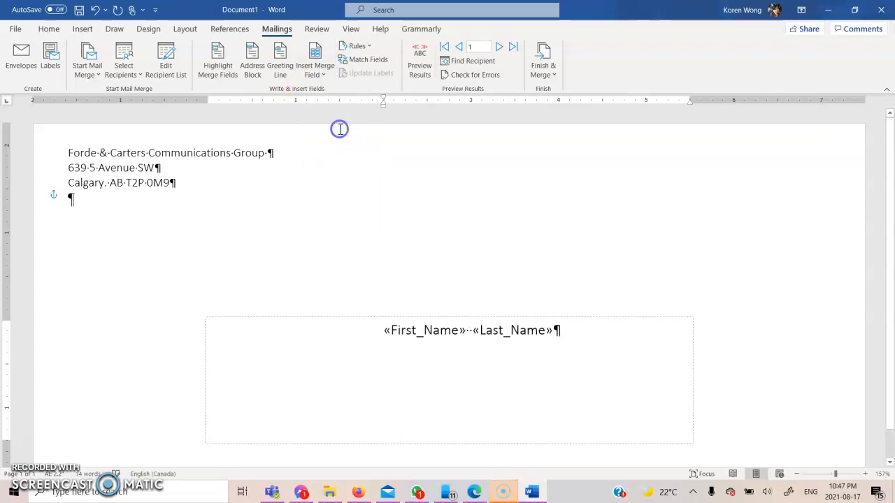
# - Add the Street_Address merge field on a second line of the delivery address
pyautogui.press('Return')
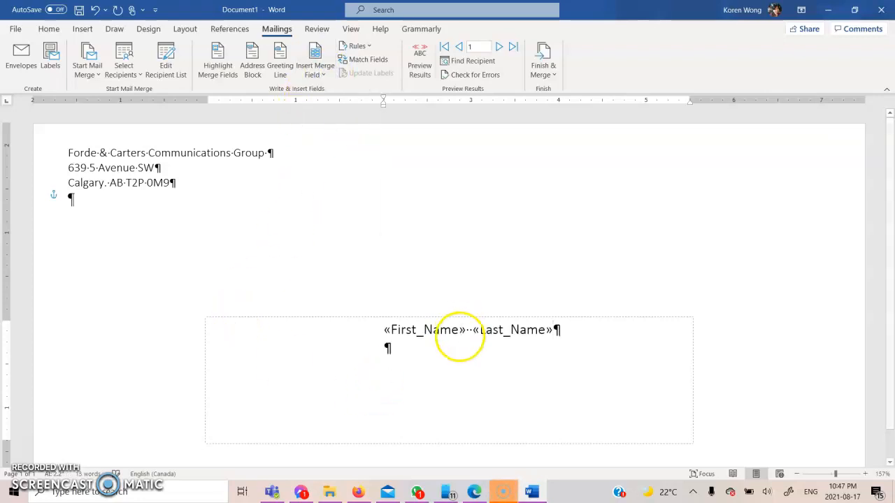
pyautogui.click(316, 75)
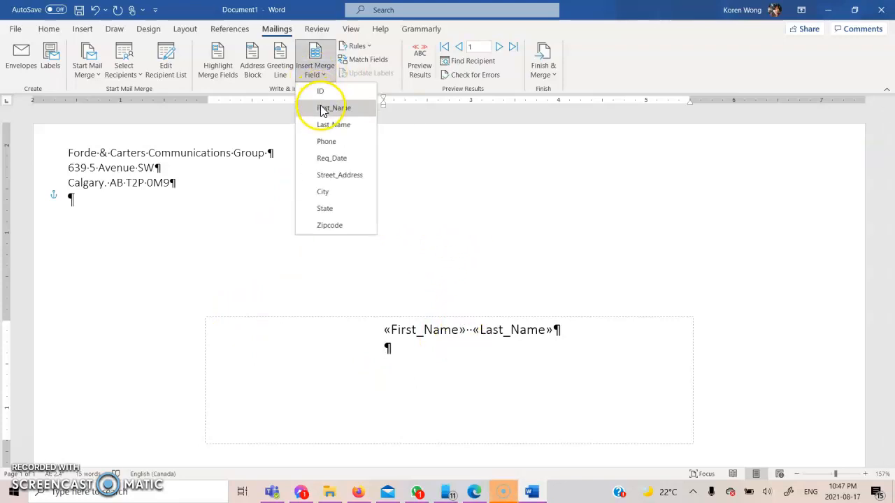
pyautogui.click(332, 174)
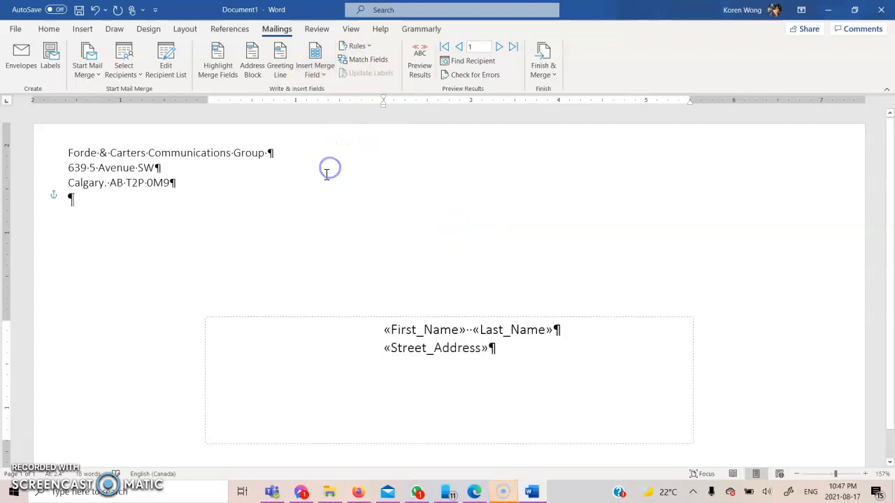
# - Add a third address line with the City, State and Zipcode merge fields, a comma following City, and preview the merge results
pyautogui.press('Return')
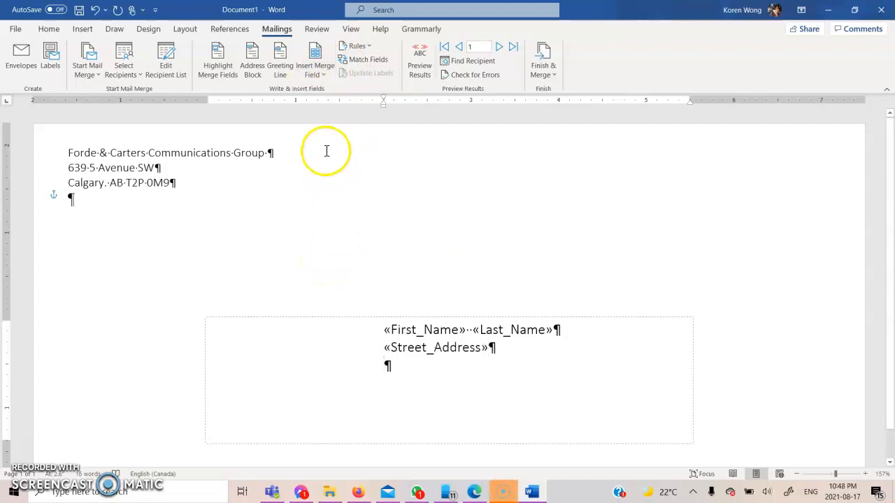
pyautogui.click(332, 72)
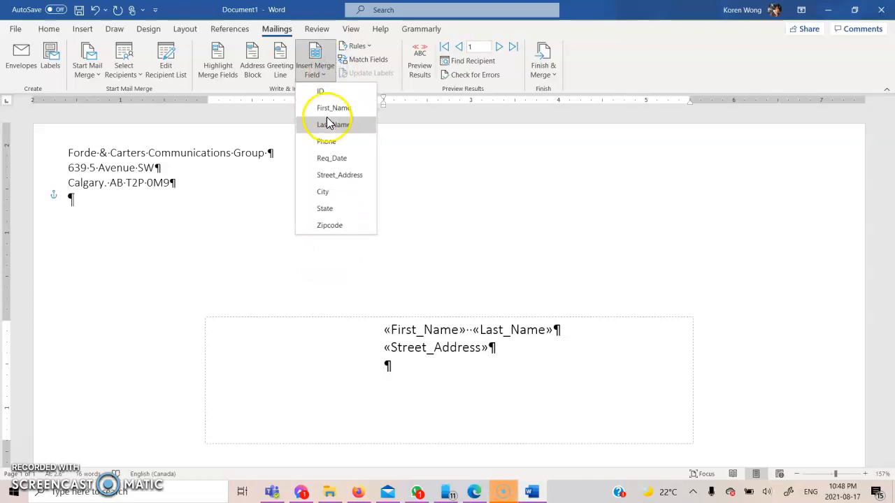
pyautogui.click(326, 190)
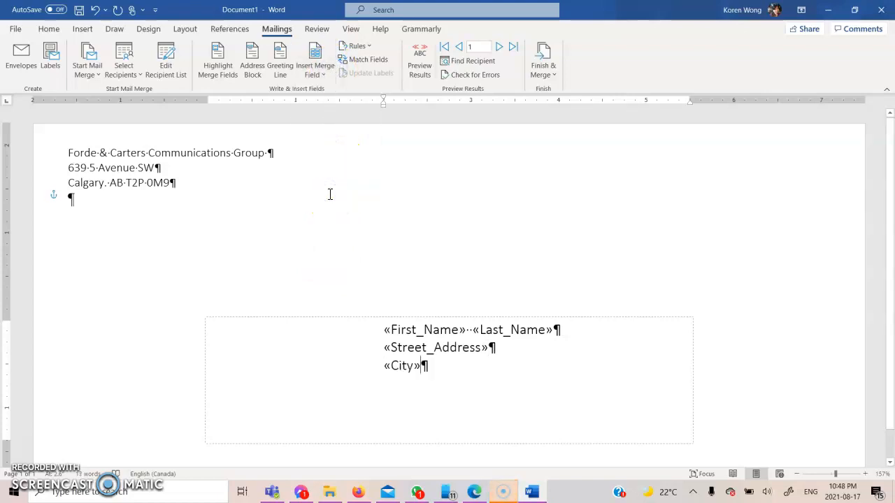
pyautogui.write(',')
pyautogui.click(323, 78)
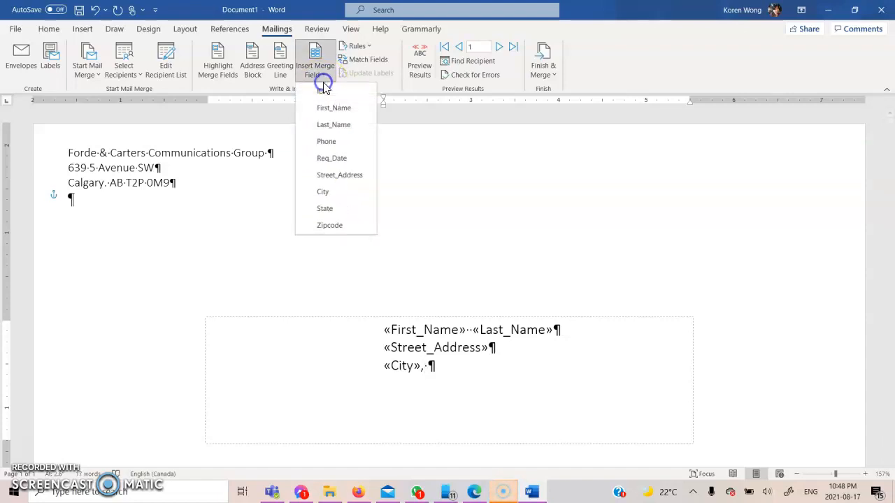
pyautogui.click(333, 207)
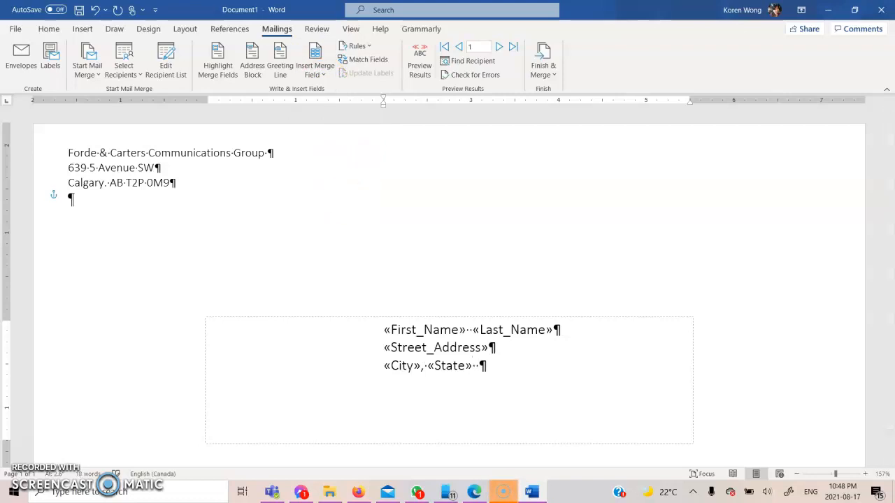
pyautogui.click(330, 77)
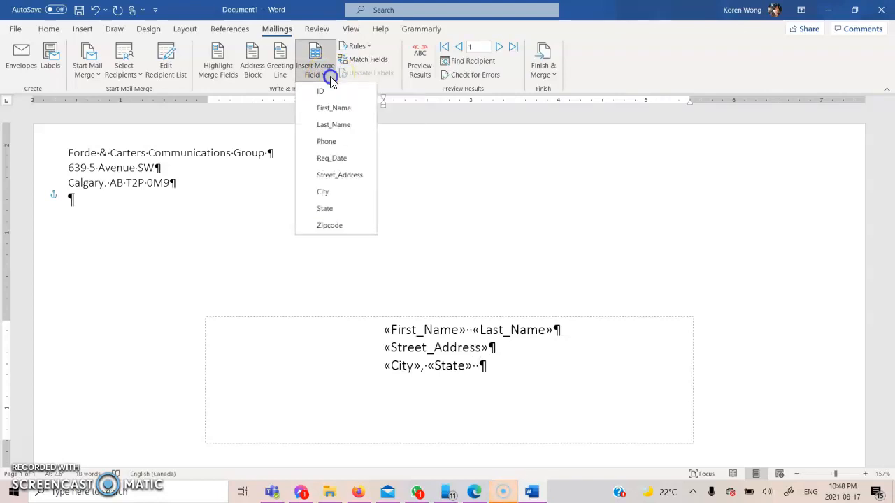
pyautogui.click(331, 226)
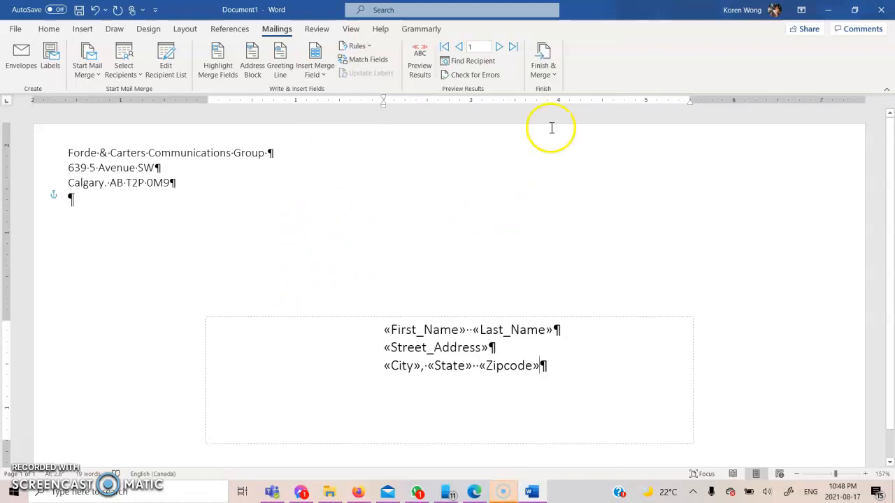
pyautogui.click(425, 56)
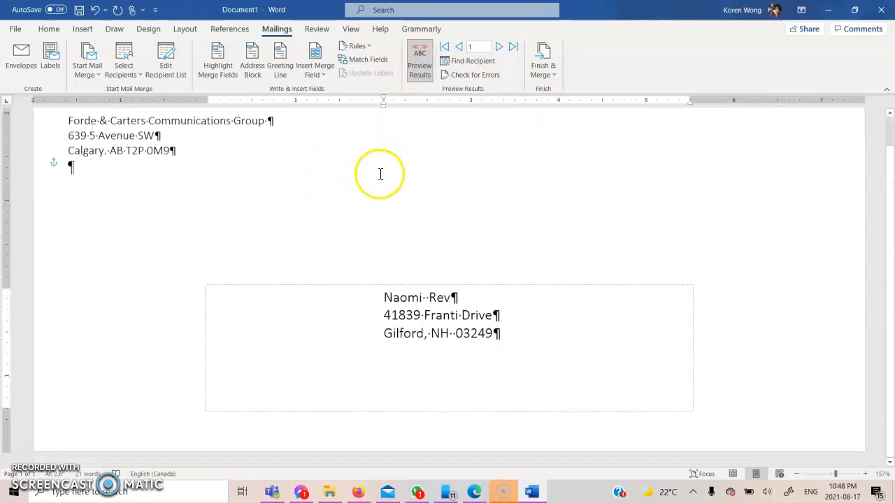
# - Preview the addressed envelopes for the following recipients, one at a time, through record 7
pyautogui.click(499, 47)
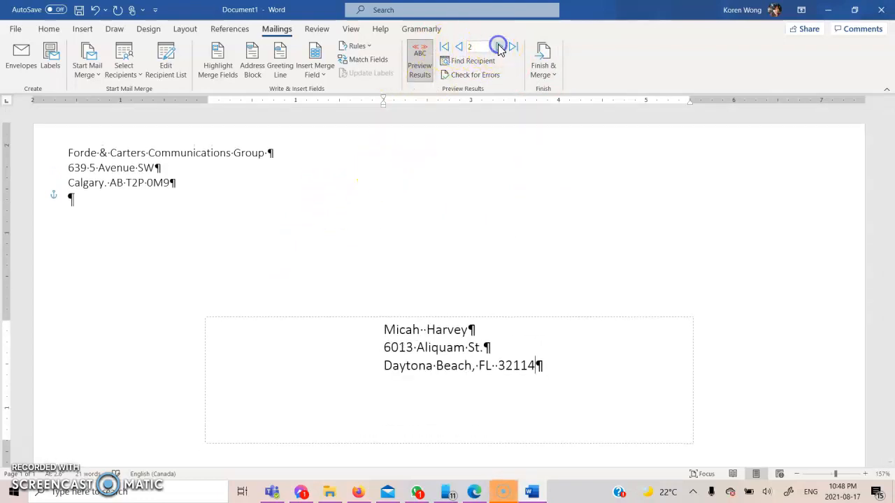
pyautogui.click(498, 47)
pyautogui.click(498, 46)
pyautogui.click(498, 46)
pyautogui.click(498, 46)
pyautogui.click(499, 46)
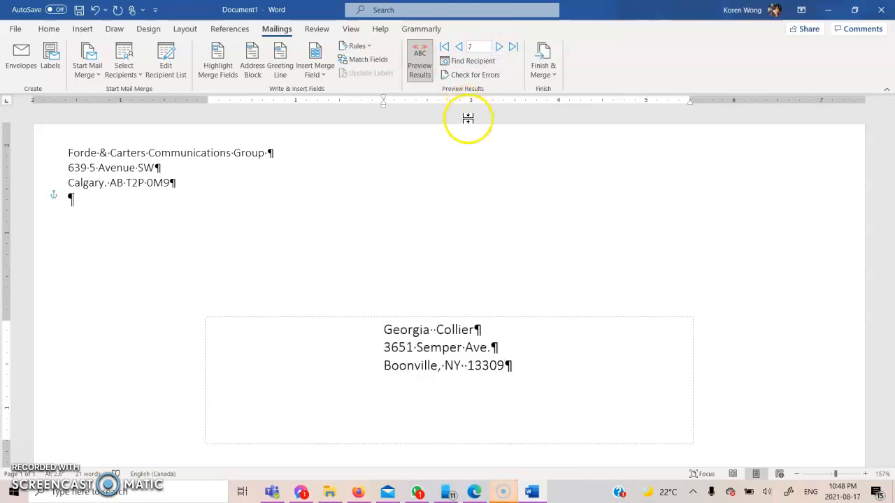
# - Finish the merge by generating editable individual envelopes for all records in a new document
pyautogui.click(539, 70)
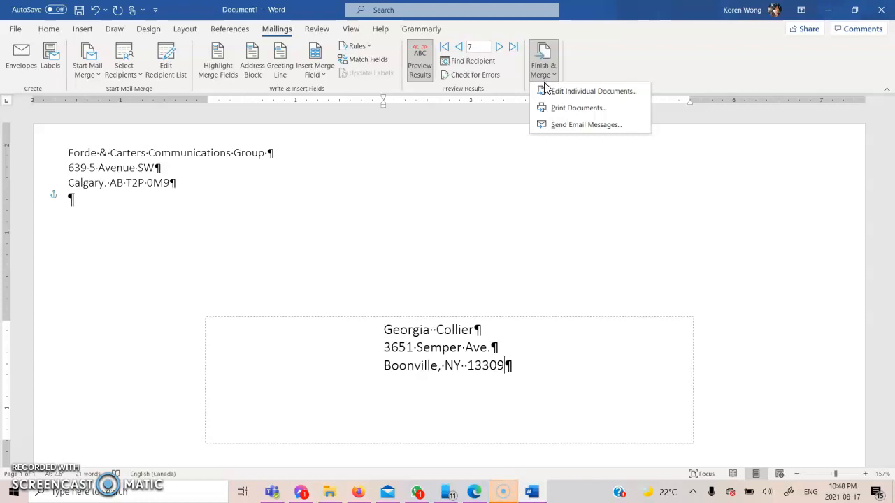
pyautogui.click(546, 90)
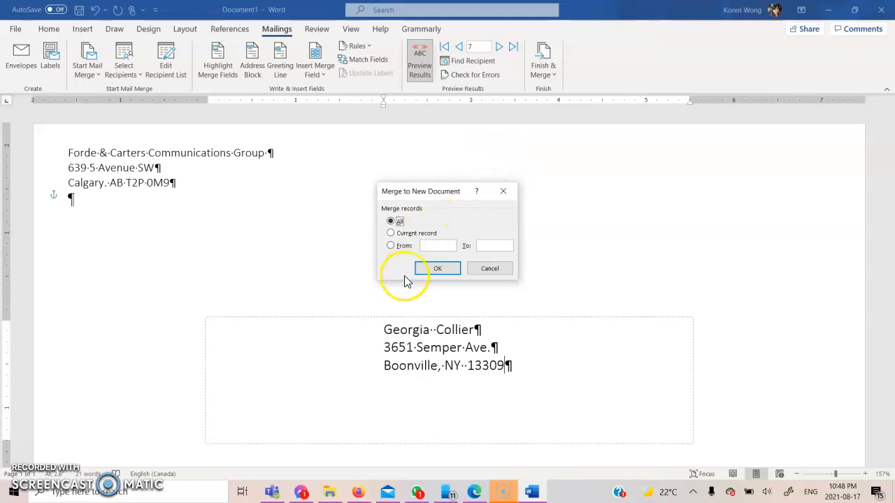
pyautogui.click(426, 275)
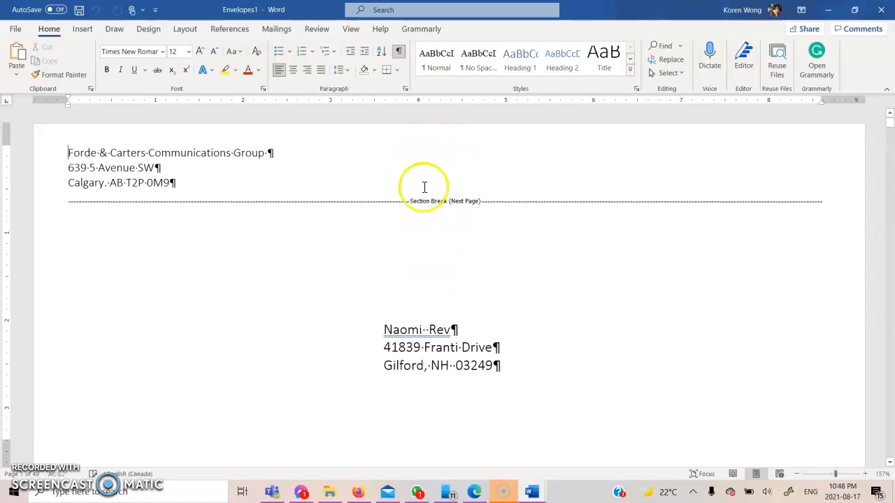
# - Look through the merged envelopes, return to the first one, and close the merged document without saving it
pyautogui.moveTo(892, 124); pyautogui.dragTo(890, 158)
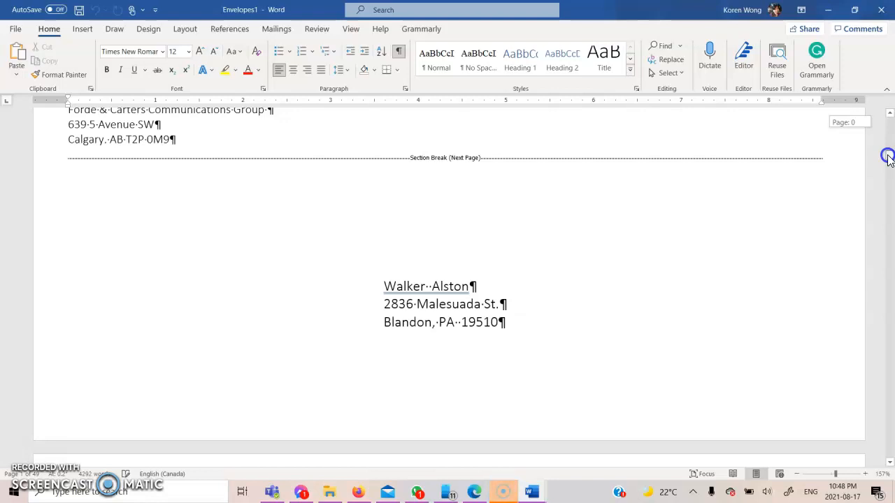
pyautogui.moveTo(890, 158); pyautogui.dragTo(892, 120)
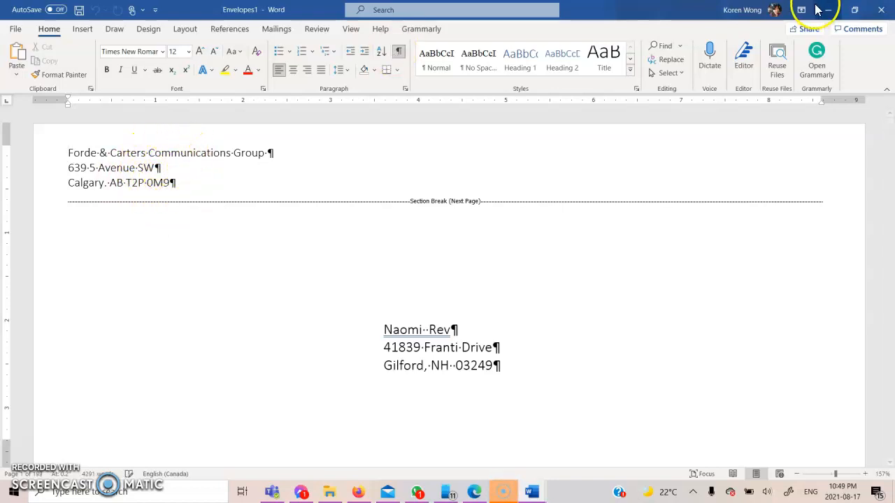
pyautogui.click(883, 9)
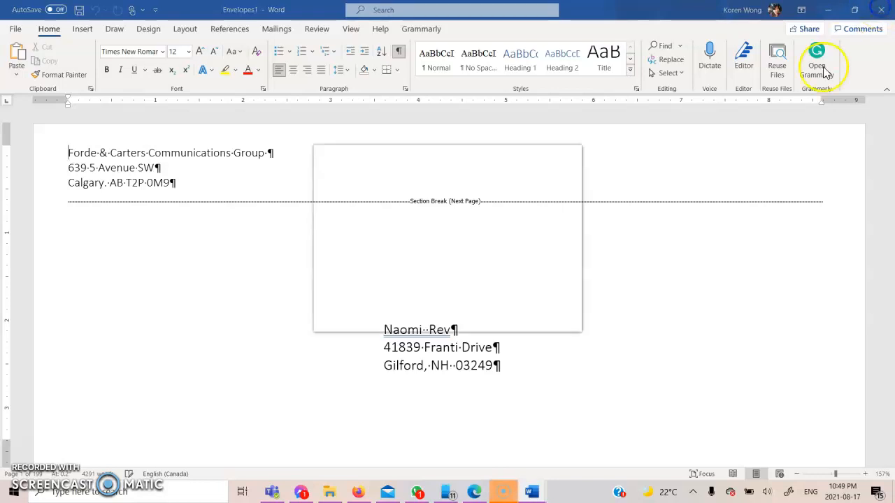
pyautogui.click(495, 310)
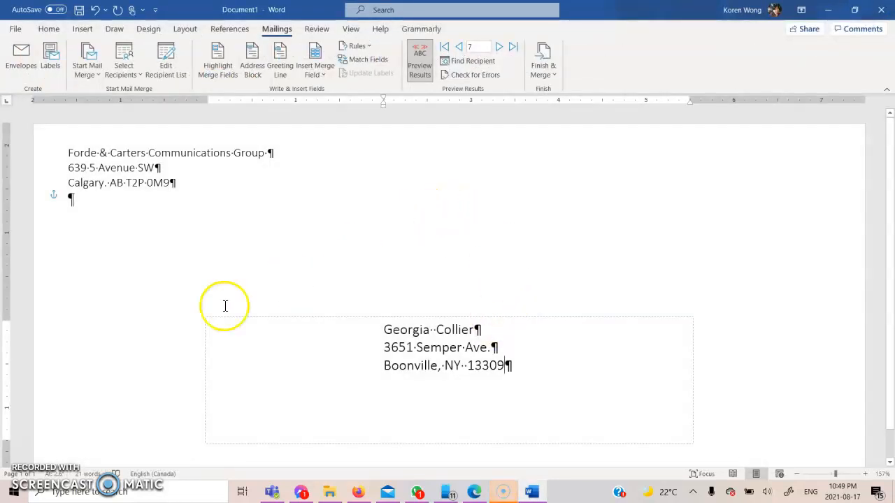
# - Replace the city in the envelope's return address with Toronto
pyautogui.click(104, 183)
pyautogui.write(',')
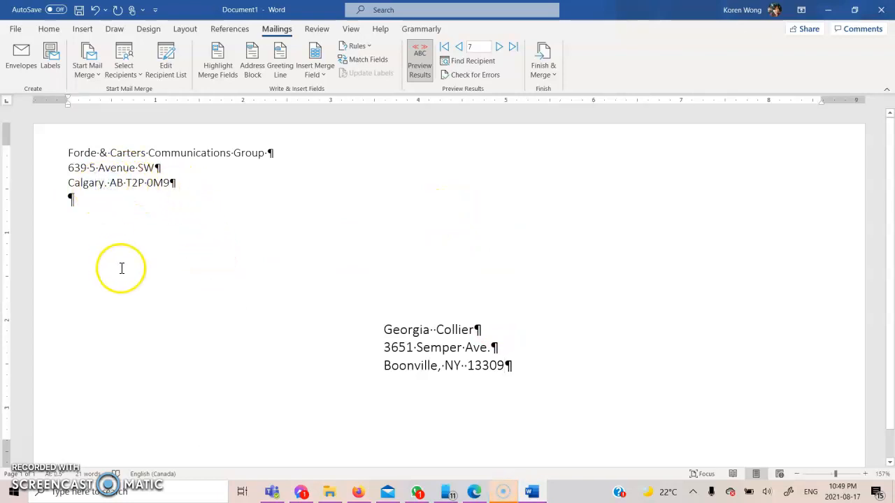
pyautogui.press('BackSpace')
pyautogui.press('BackSpace')
pyautogui.press('BackSpace')
pyautogui.press('BackSpace')
pyautogui.press('BackSpace')
pyautogui.press('BackSpace')
pyautogui.press('BackSpace')
pyautogui.press('BackSpace')
pyautogui.write('Toronto')
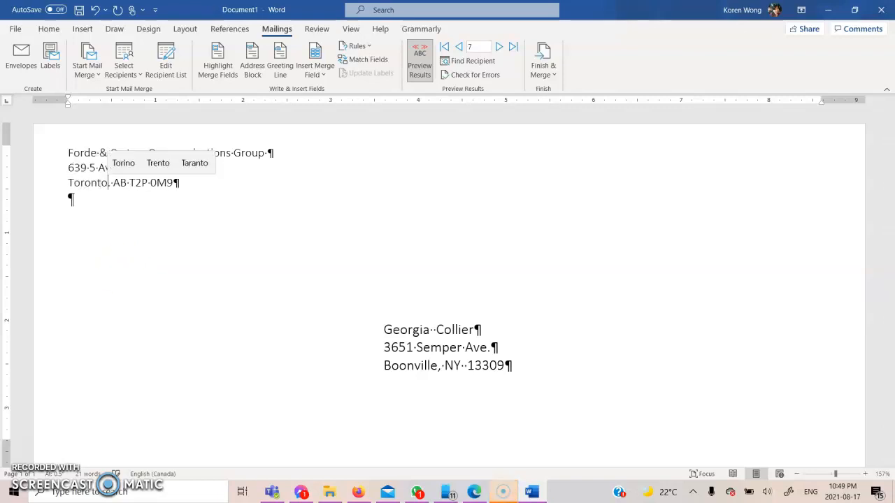
# - Replace the province abbreviation in the return address with ON
pyautogui.click(125, 185)
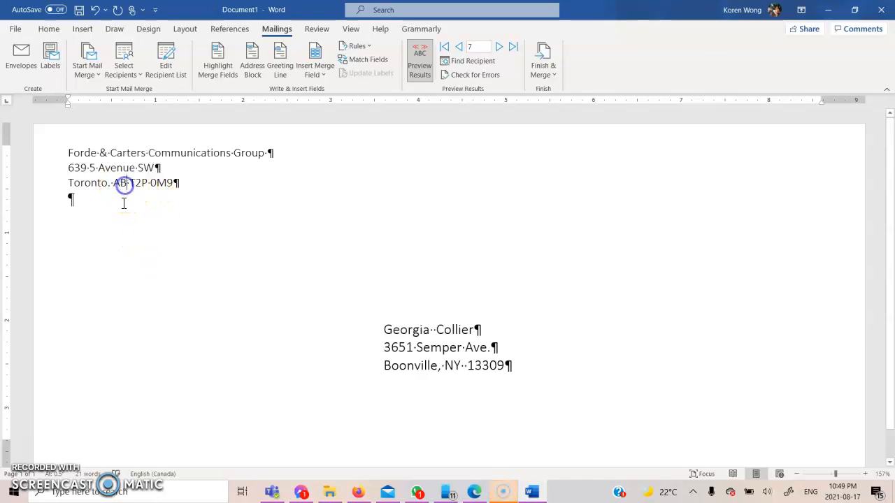
pyautogui.press('BackSpace')
pyautogui.press('BackSpace')
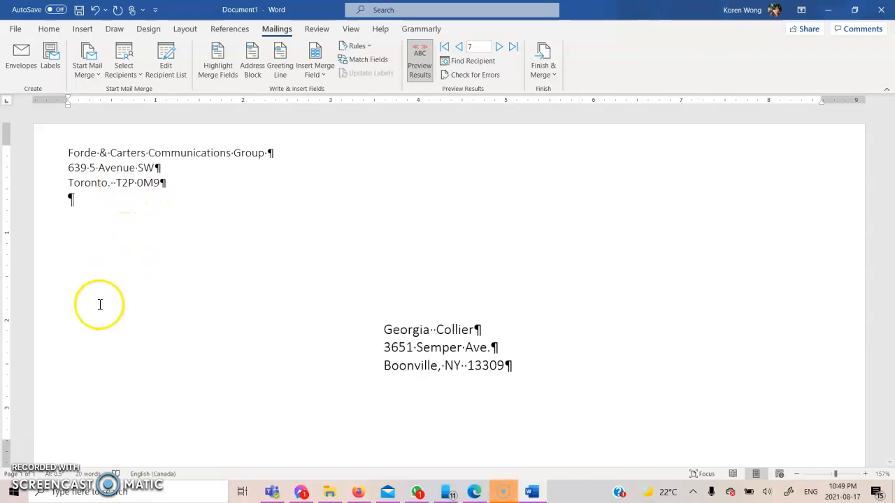
pyautogui.write('ON')
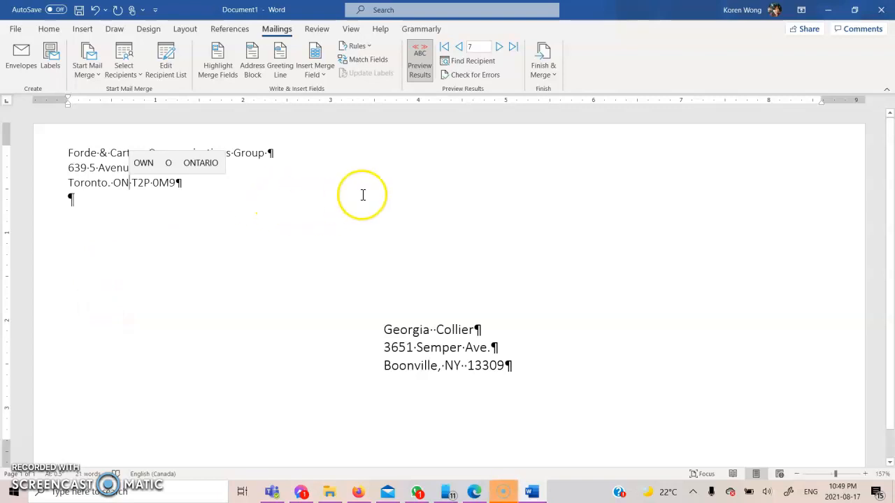
# - Merge all records into a new document of individual envelopes with the updated return address, and bring that document to the front
pyautogui.click(543, 67)
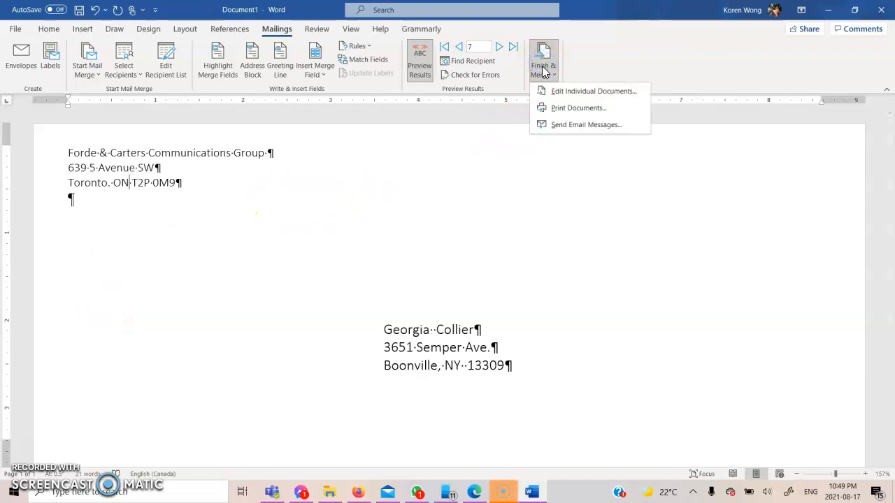
pyautogui.click(563, 93)
pyautogui.click(561, 91)
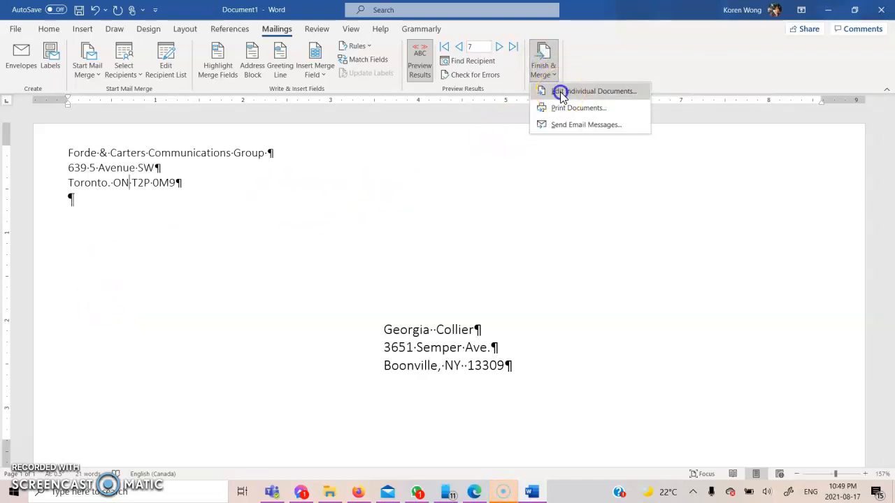
pyautogui.click(439, 268)
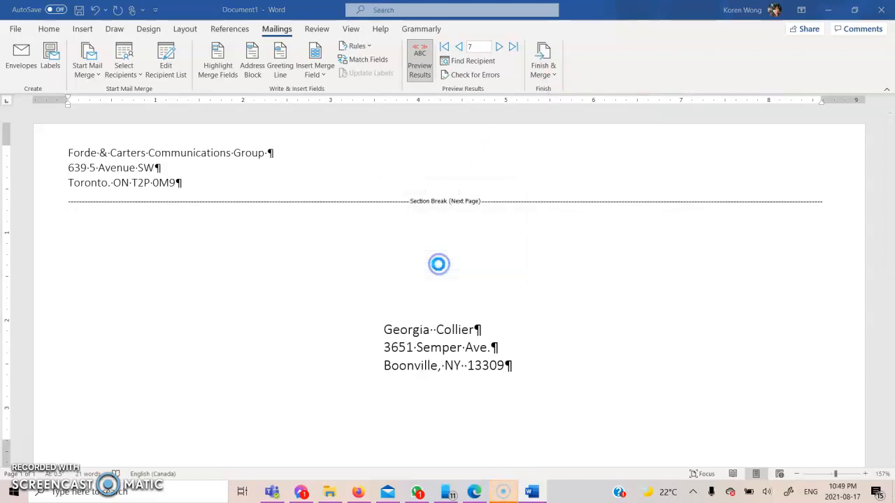
pyautogui.click(452, 495)
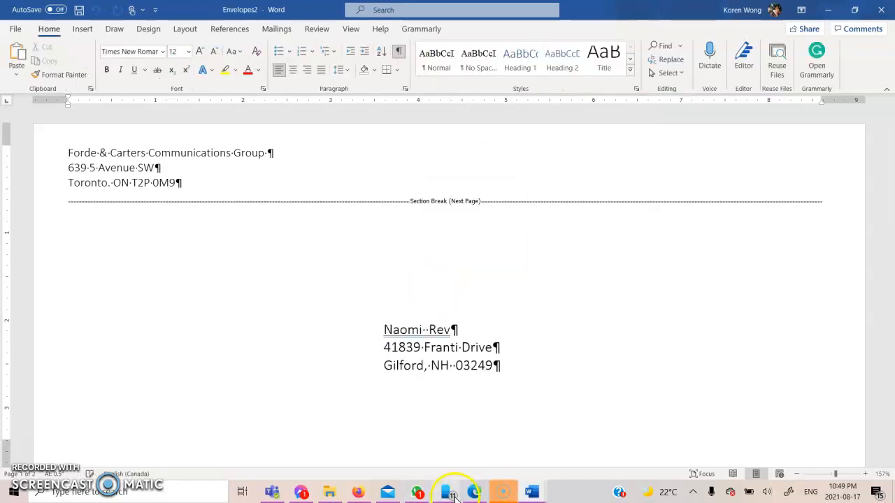
pyautogui.click(533, 492)
pyautogui.click(570, 451)
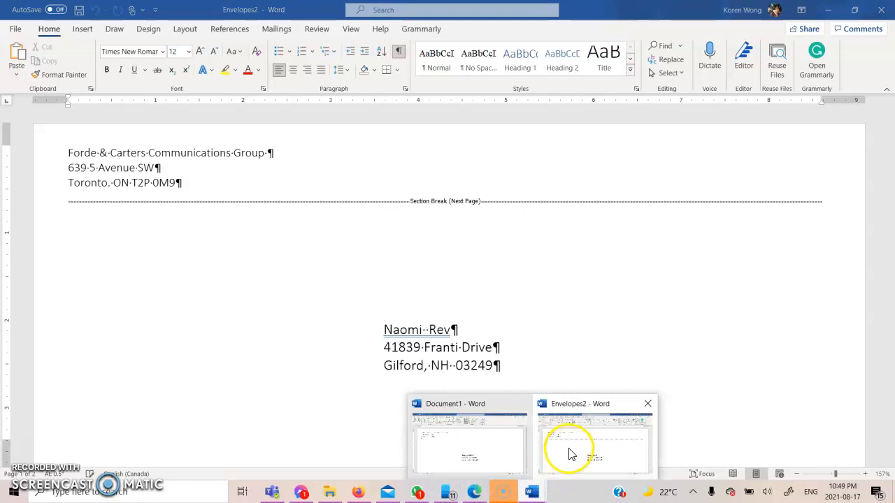